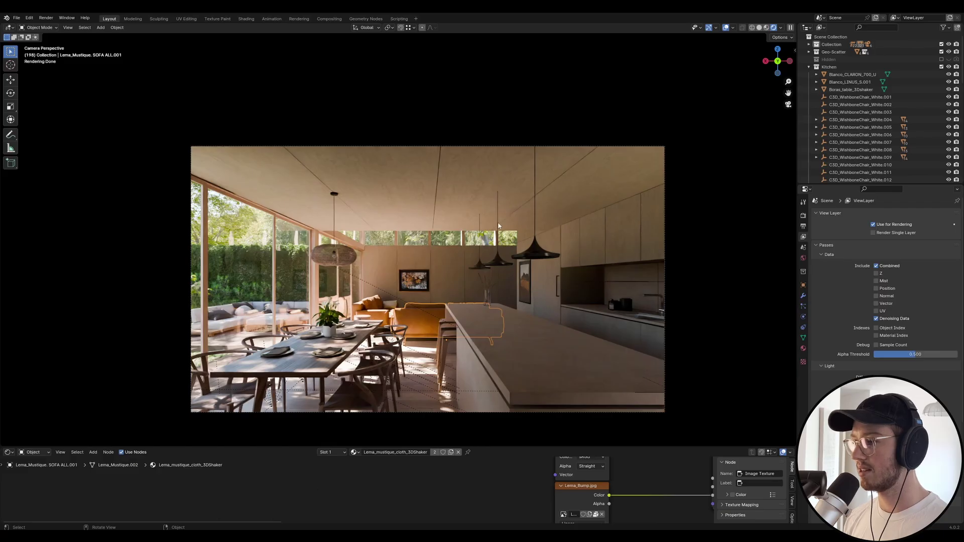
Toggle the viewport overlays off and back on to compare the clean camera render
left_click(727, 28)
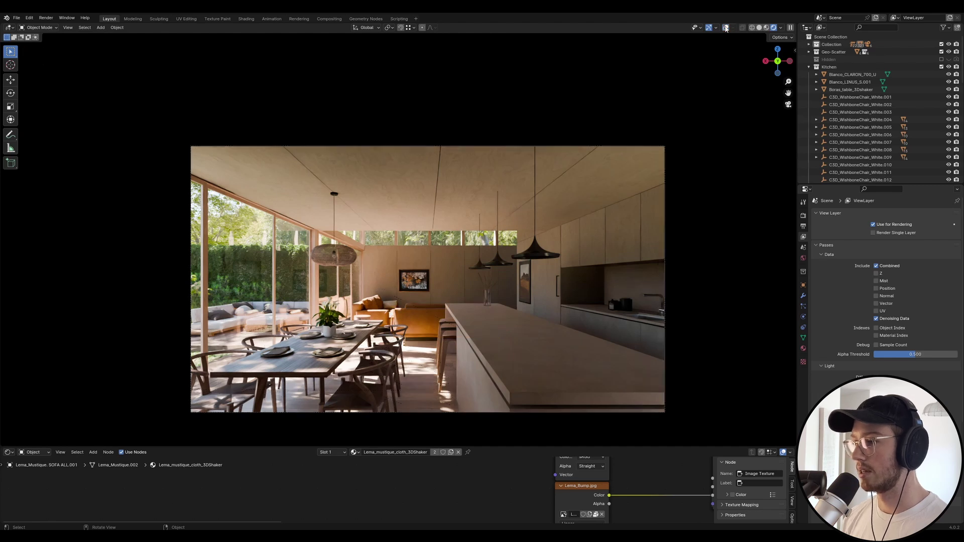
left_click(726, 28)
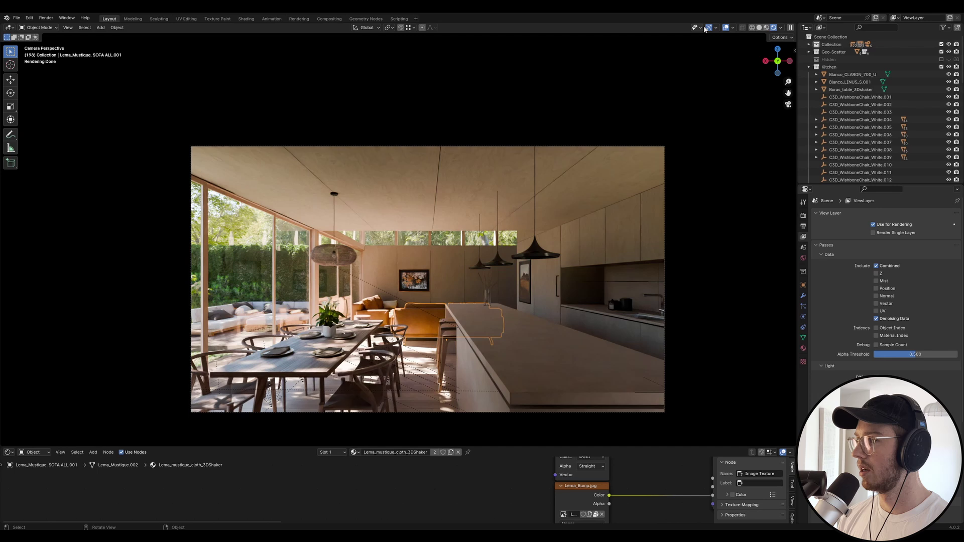
Hide overlays and show the World nodes with the abandoned_hopper_terminal_04_16k.hdr Environment Texture
left_click(726, 28)
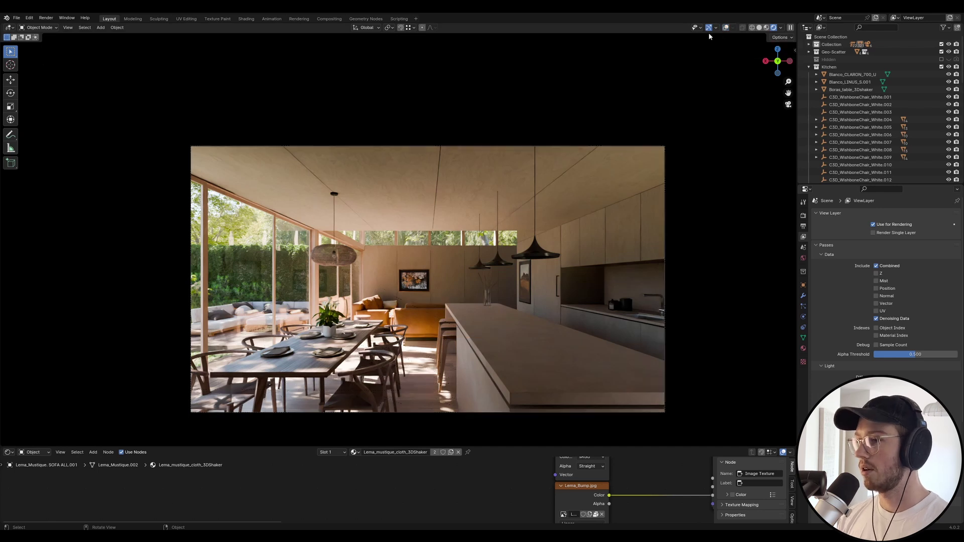
left_click(44, 452)
left_click(35, 473)
middle_click_drag(521, 519, 529, 503)
scroll(360, 466, "up", 2)
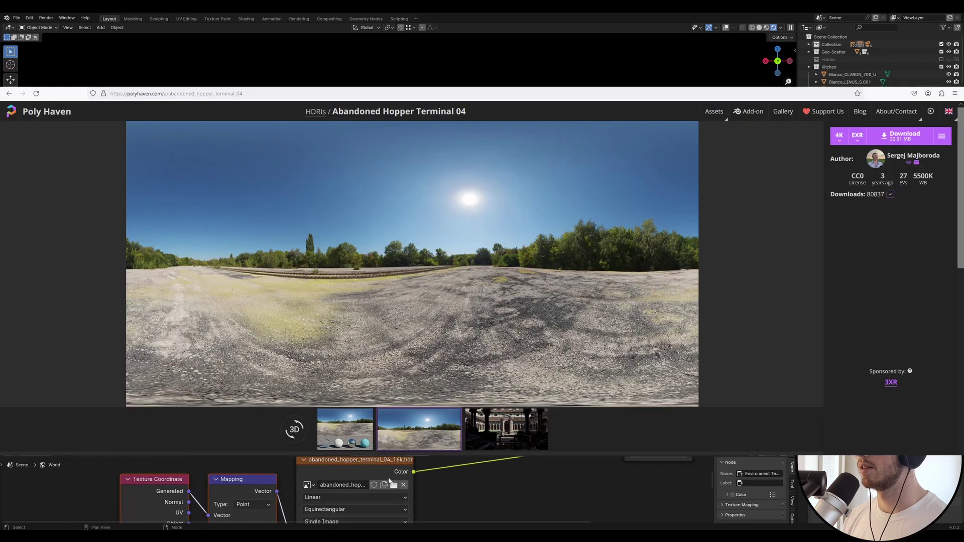
middle_click_drag(409, 485, 447, 495)
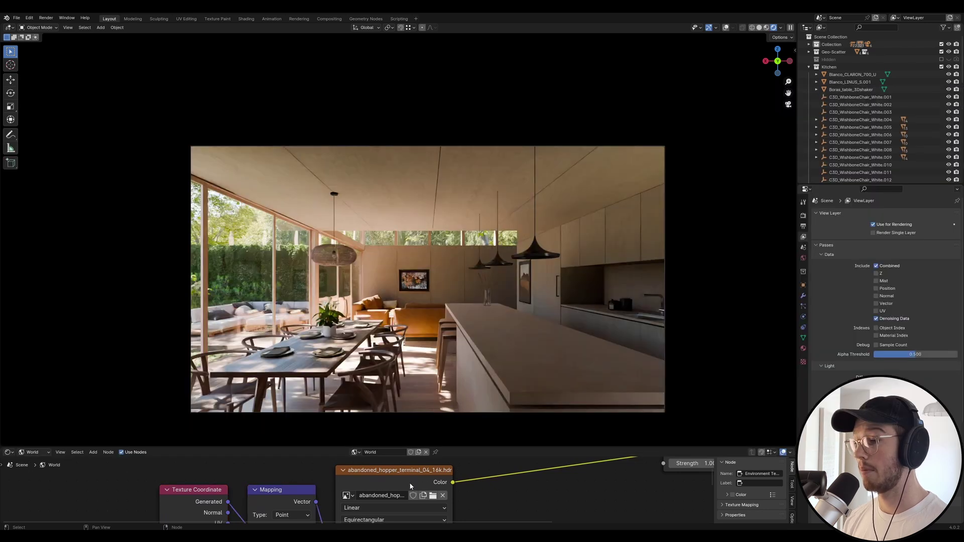
mouse_move(411, 486)
left_mouse_down()
mouse_move(386, 479)
mouse_move(423, 479)
mouse_move(408, 484)
left_mouse_up()
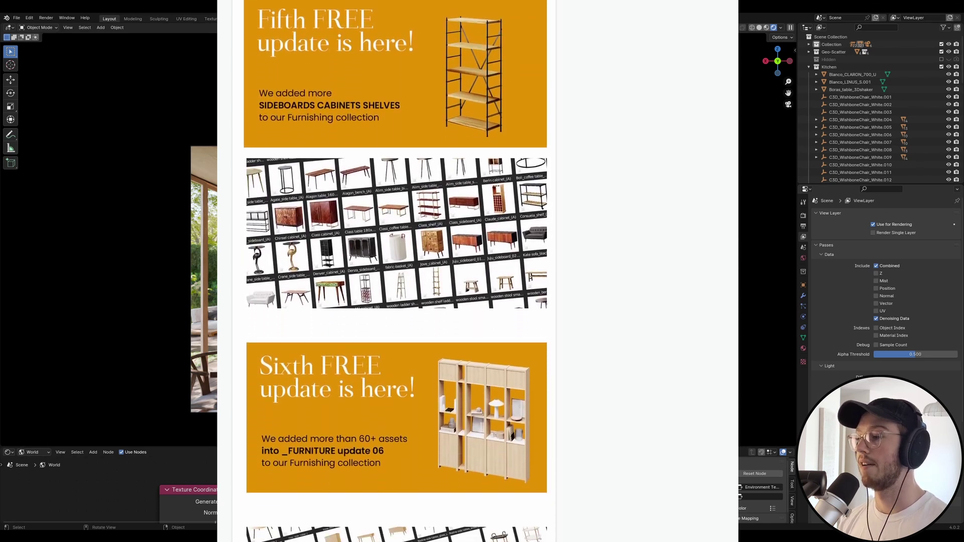
Switch the bottom node editor to the Asset Browser showing the furniture library
left_click(9, 452)
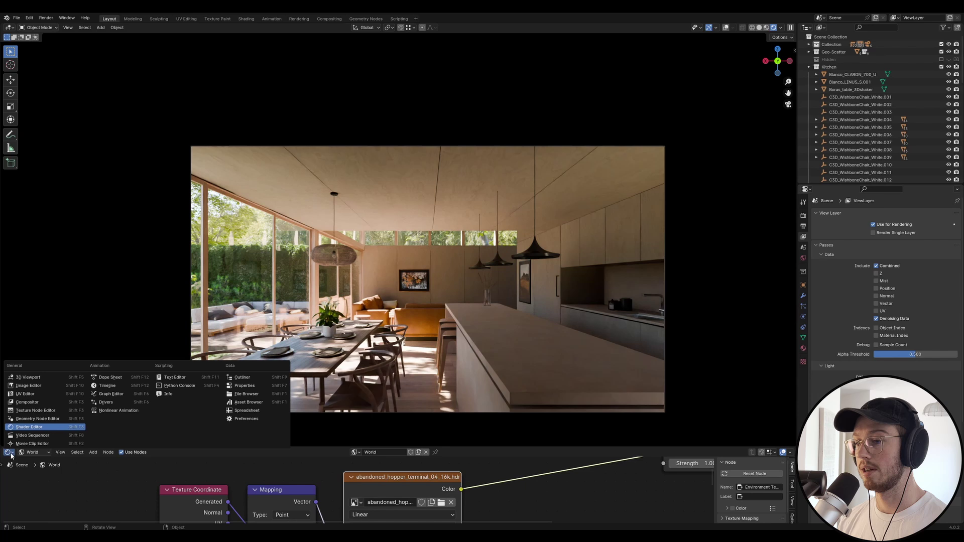
left_click(11, 455)
left_click(8, 452)
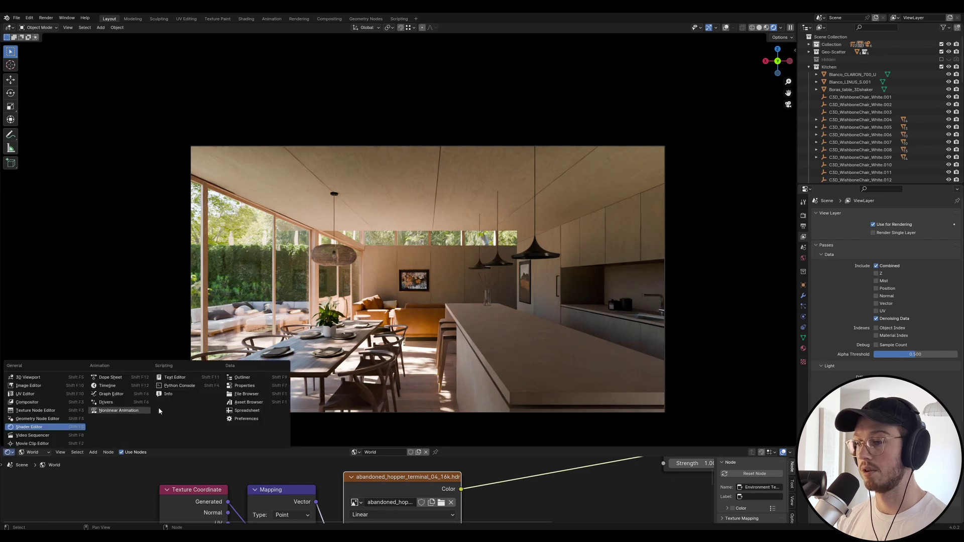
left_click(249, 404)
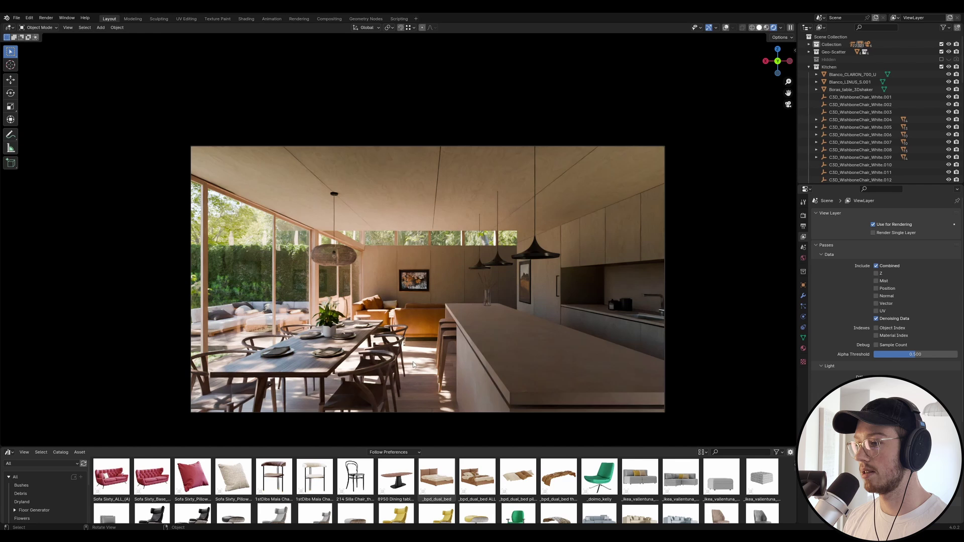
Switch to Solid shading in camera view and turn the viewport overlays back on
key("z")
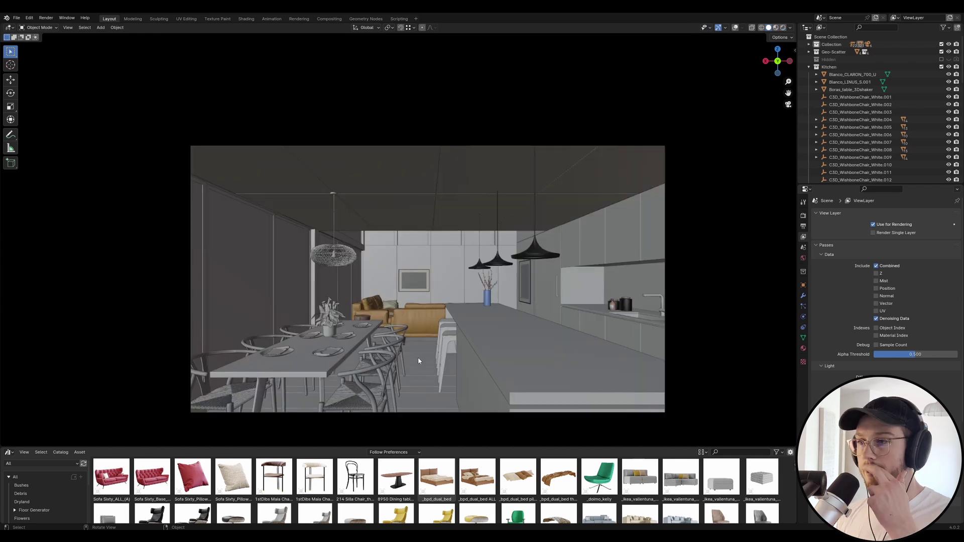
key("KP_0")
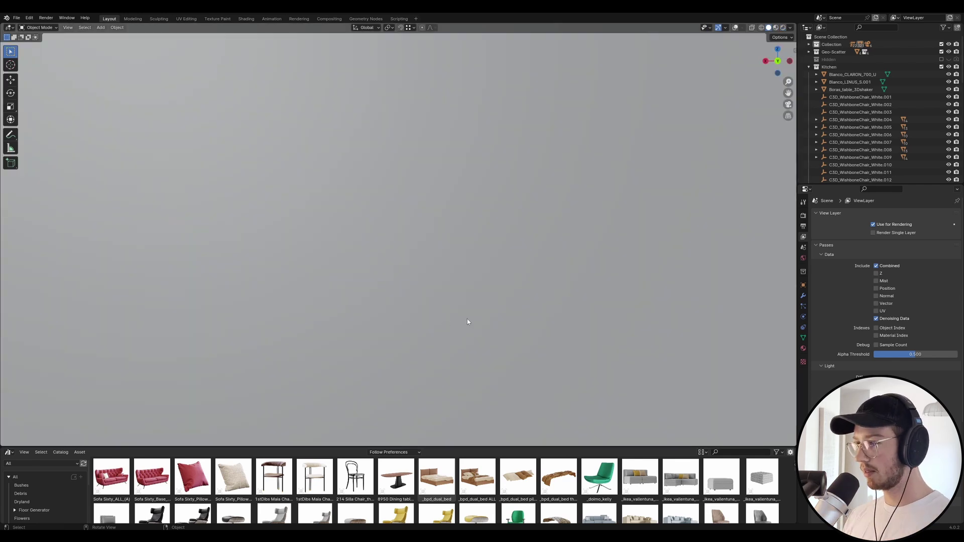
key("KP_0")
key("KP_0")
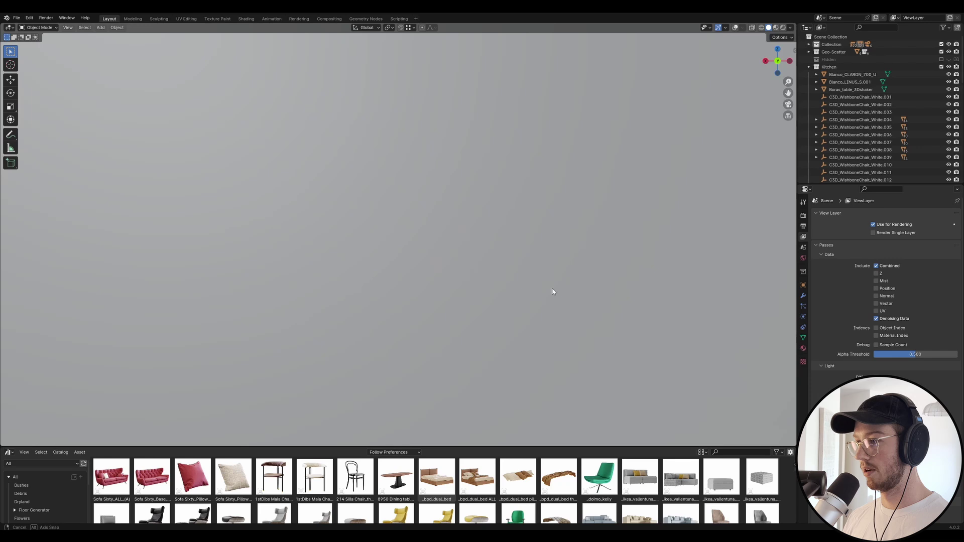
key("KP_0")
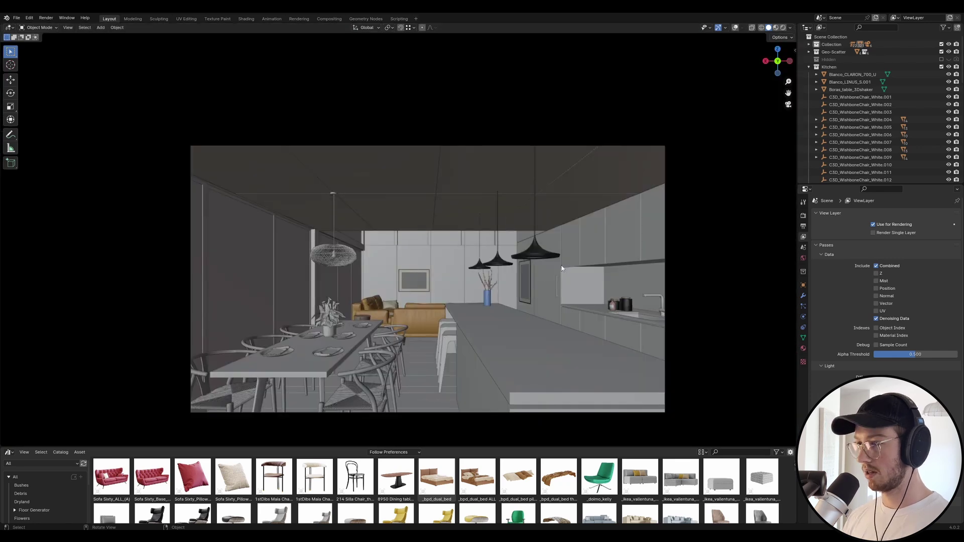
left_click(735, 28)
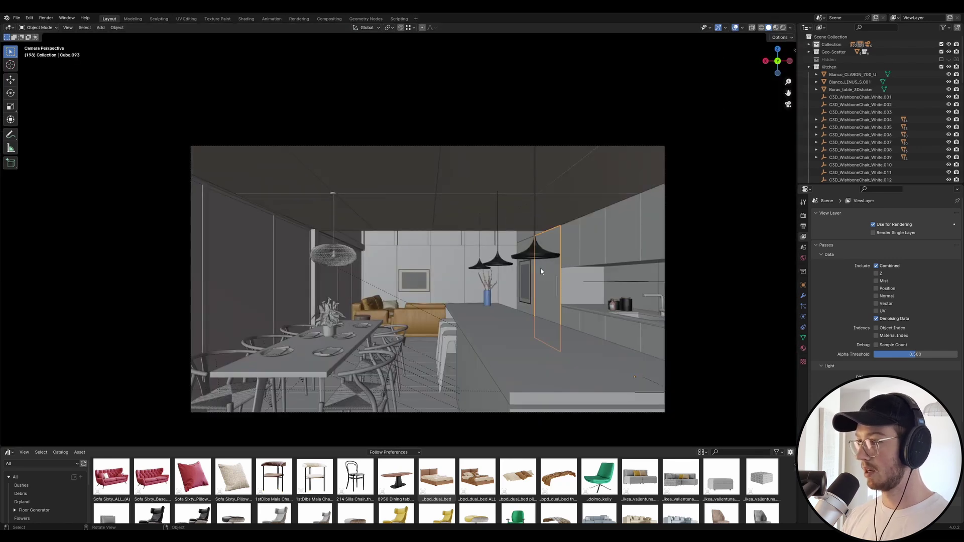
Frame wall panel Cube.093 and isolate it in Local View, orbiting to see it edge-on
key("KP_0")
key("KP_Decimal")
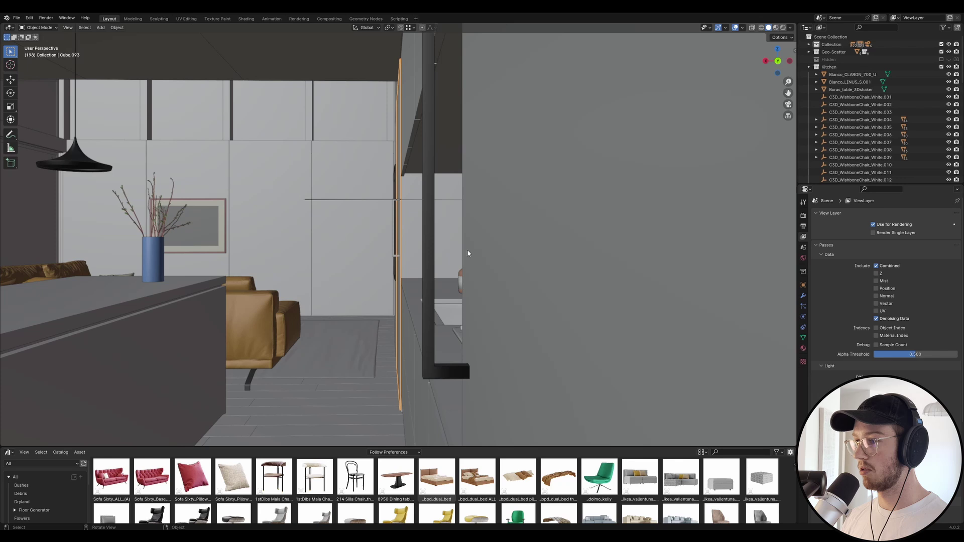
middle_click_drag(467, 253, 268, 240)
key("KP_Divide")
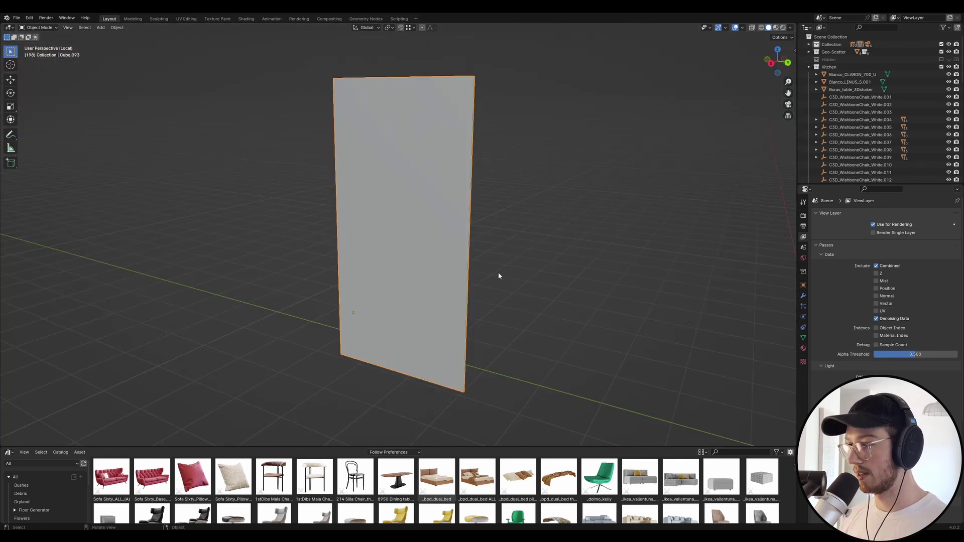
scroll(426, 316, "up", 3)
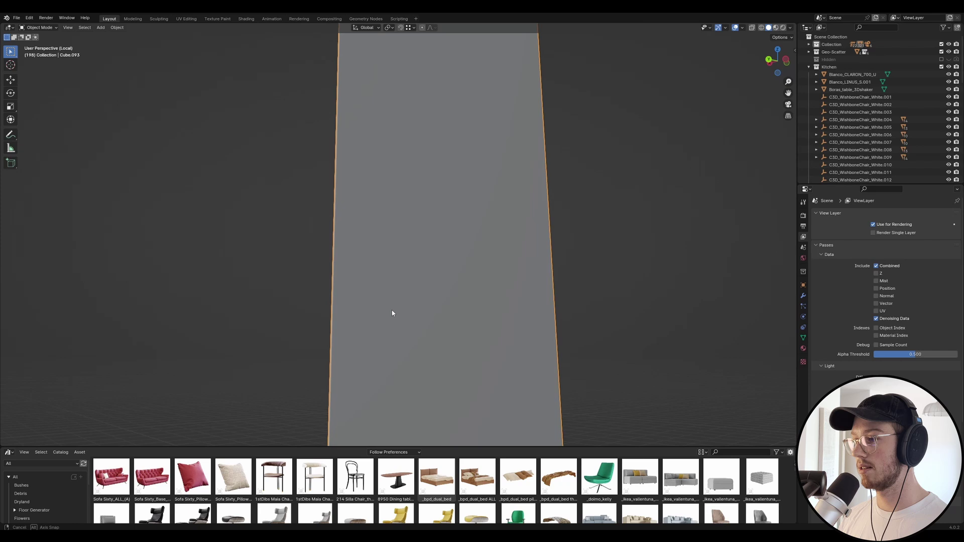
middle_click_drag(422, 317, 349, 303)
Check the panel's texel density and transform values, then exit Local View
key("n")
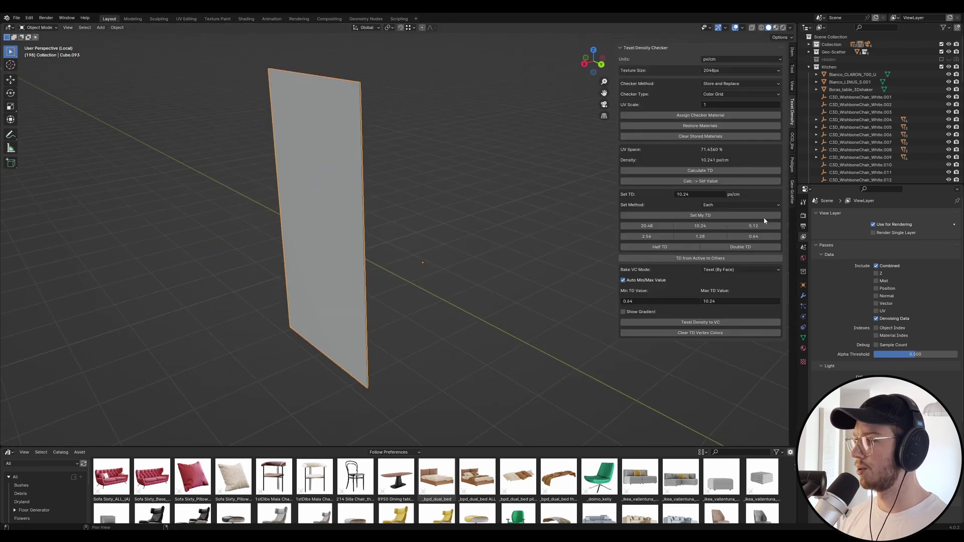
left_click(792, 52)
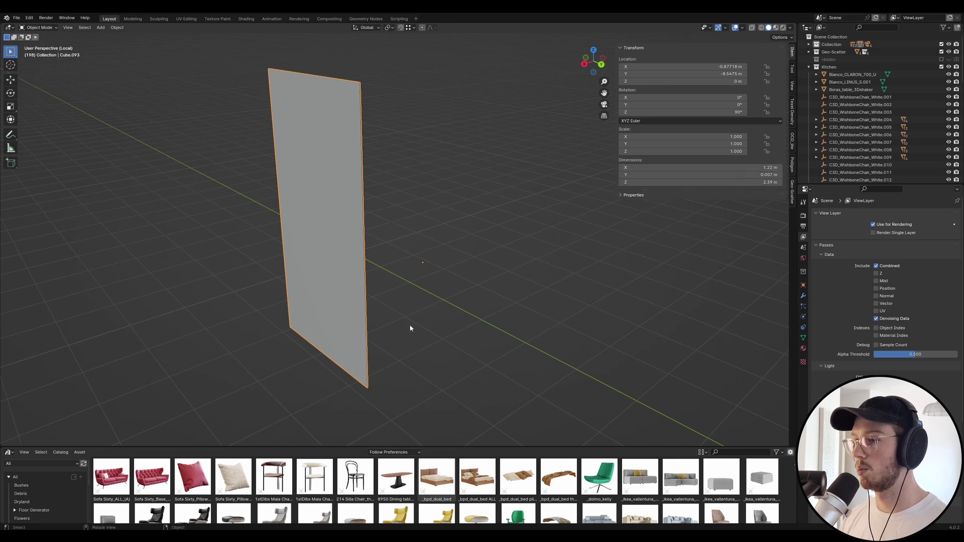
key("KP_Divide")
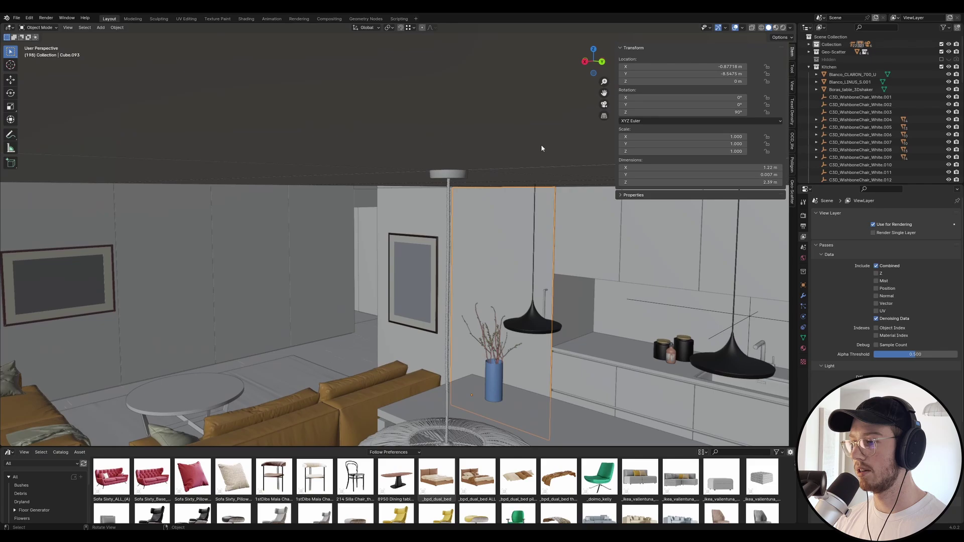
Walk-navigate out to the garden deck, select the outdoor sofa and frame it
key("w")
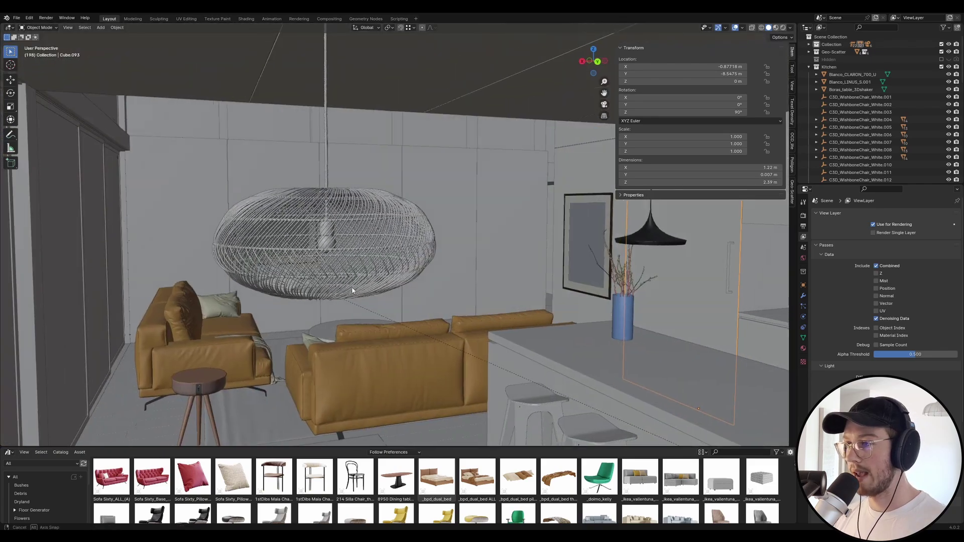
key("s")
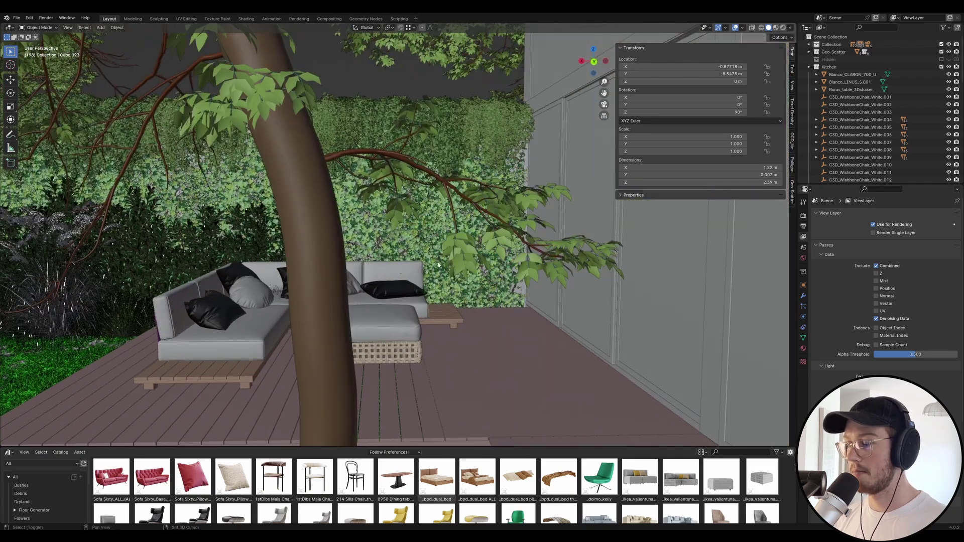
left_click(491, 316)
left_click(395, 309)
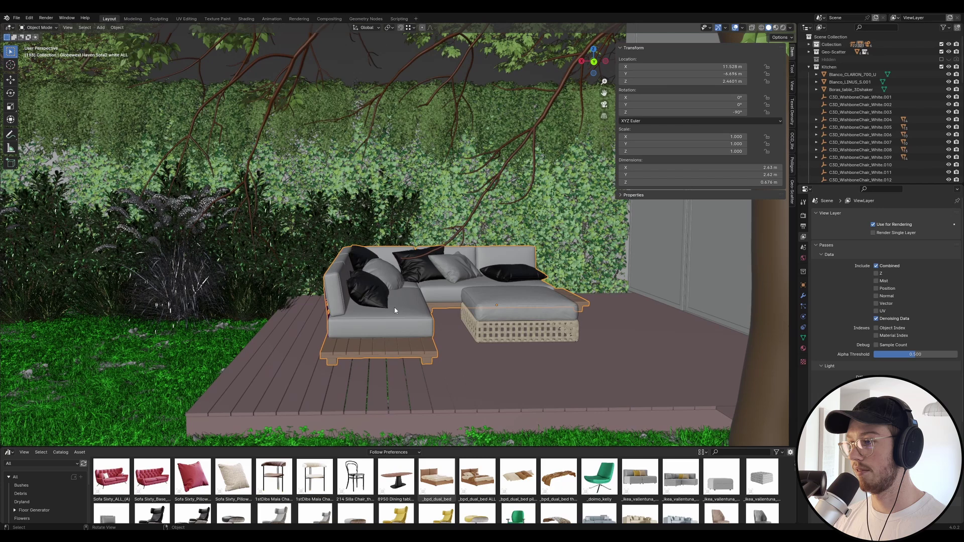
key("KP_Decimal")
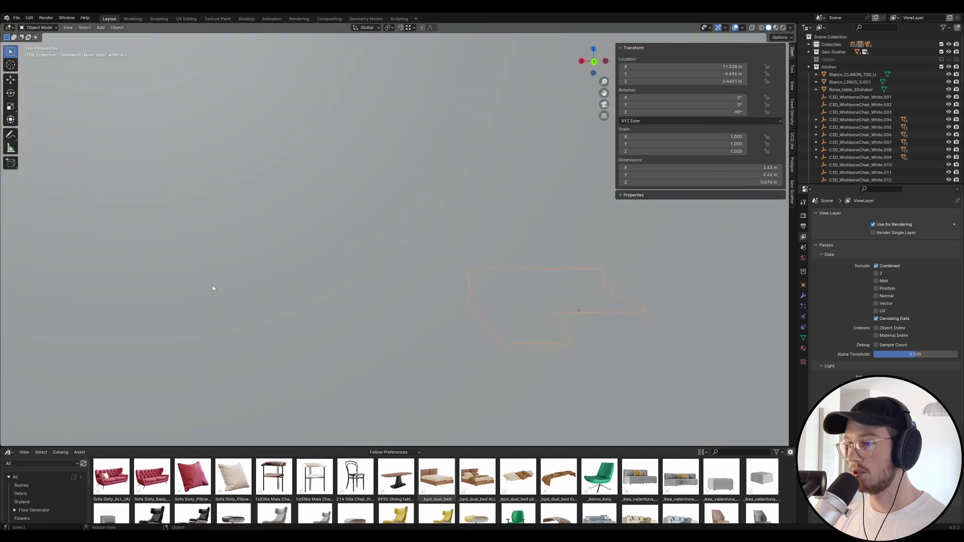
Orbit around the sofa and select the ivy and Virginia creeper plants
middle_click_drag(308, 300, 338, 327)
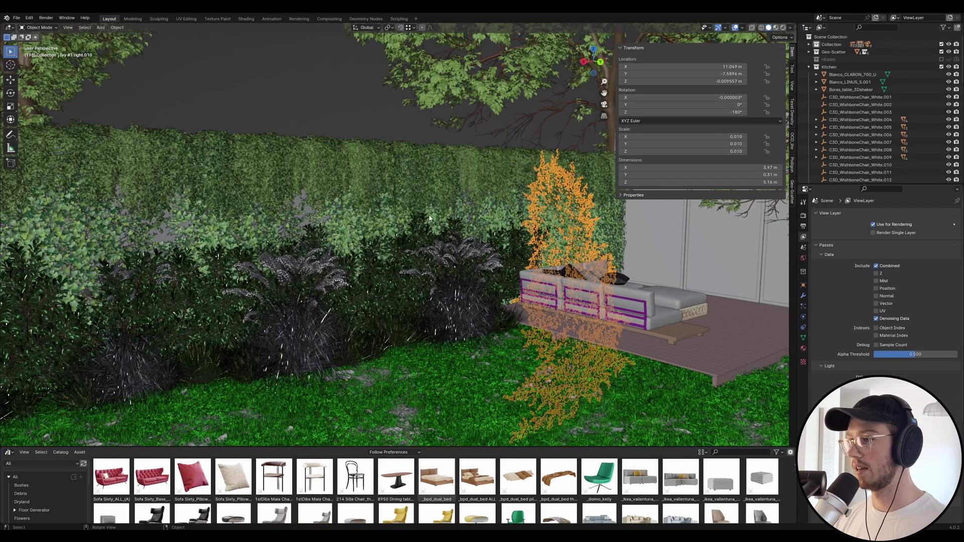
key("ctrl+z")
key("ctrl+z")
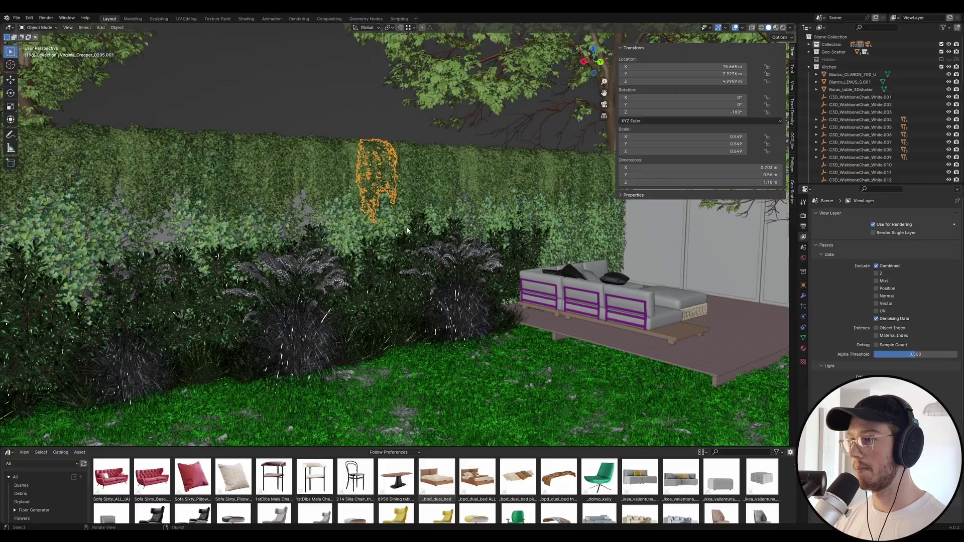
key("ctrl+z")
middle_click_drag(411, 233, 408, 213, "shift")
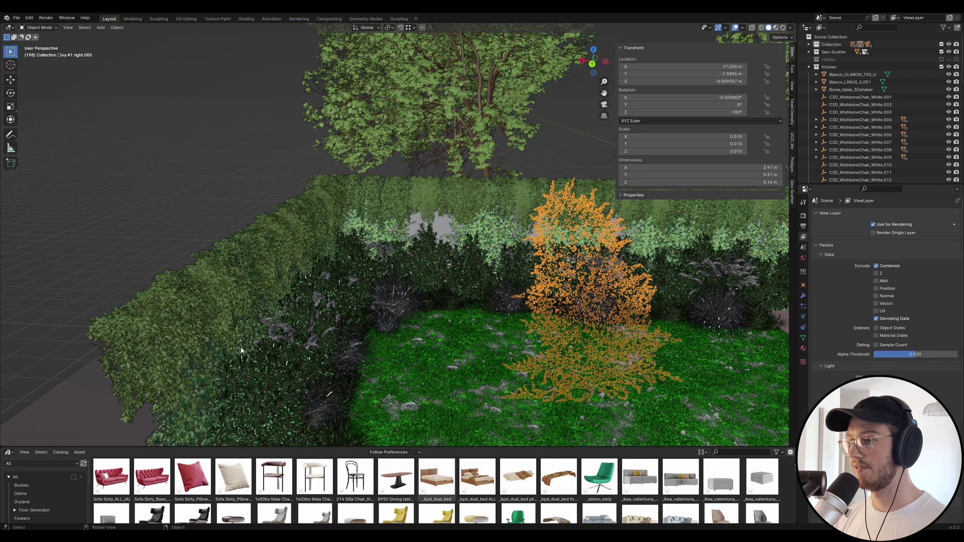
Select the garden-edge hedge and pull back for a high view of hedge and lawn
left_click(442, 222)
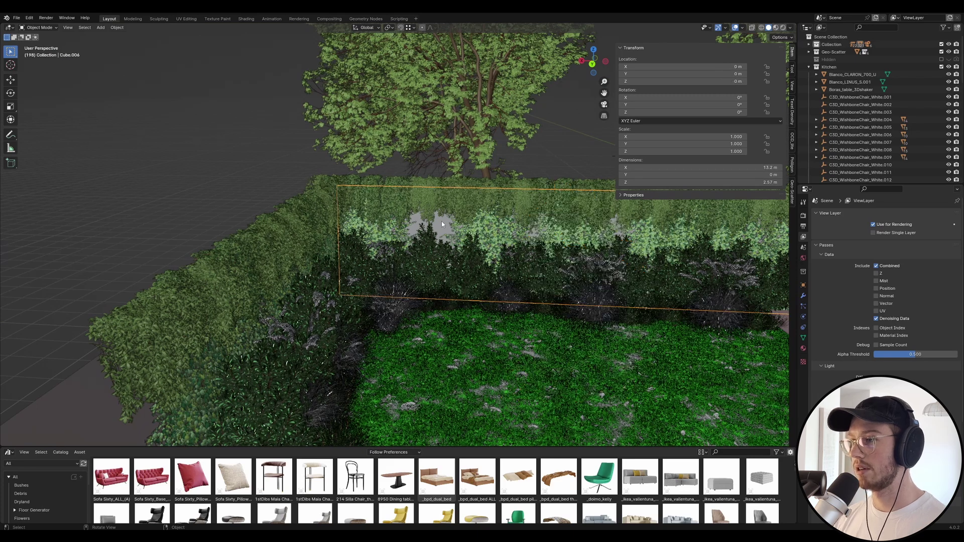
scroll(440, 225, "up", 5)
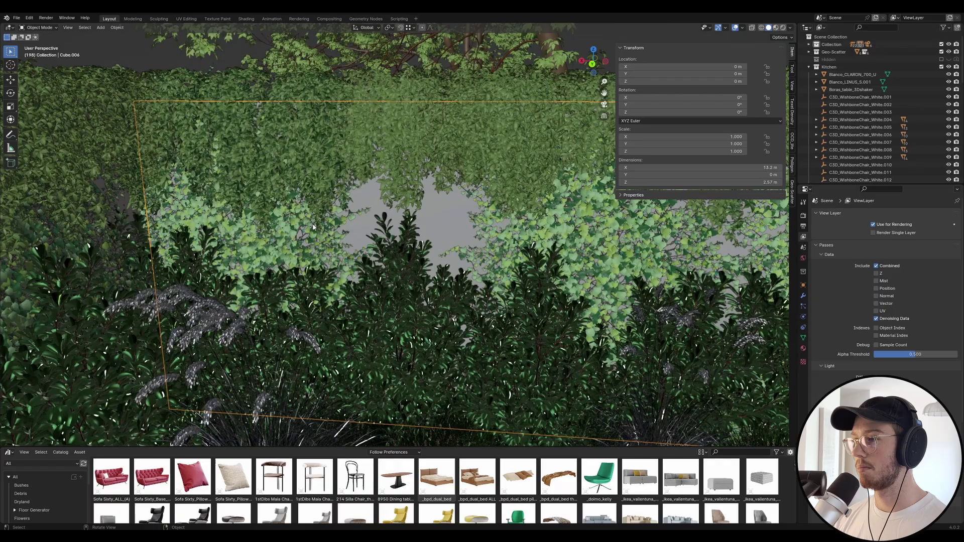
scroll(293, 333, "down", 5)
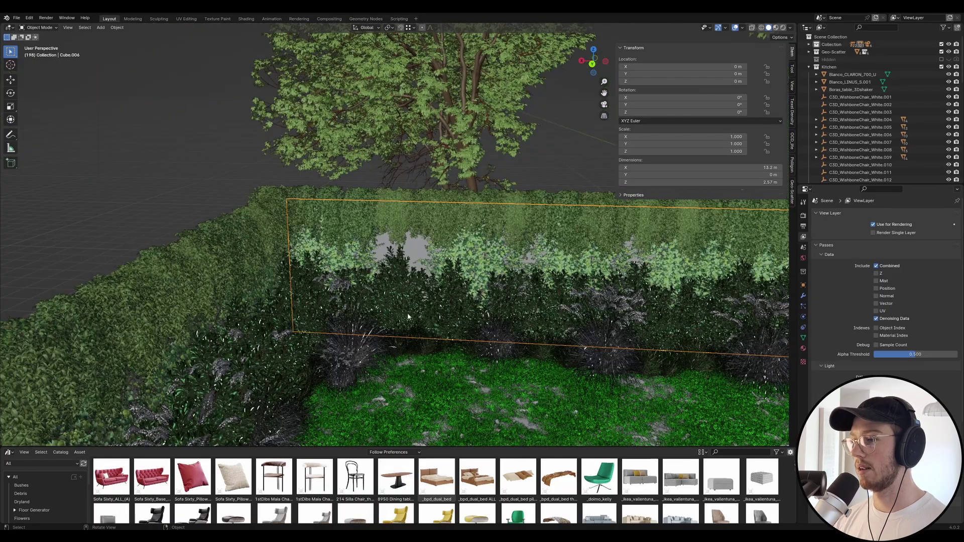
middle_click_drag(408, 313, 437, 364)
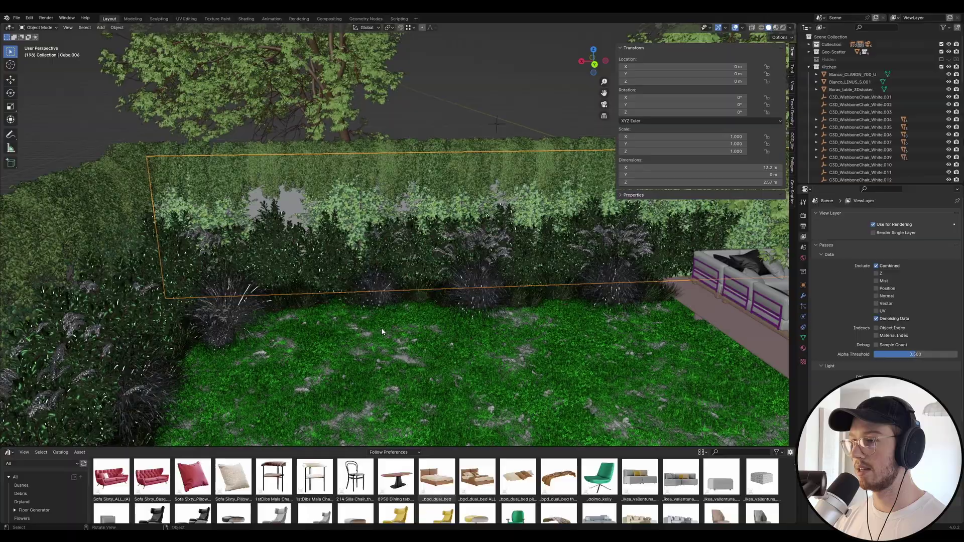
middle_click_drag(407, 307, 328, 157)
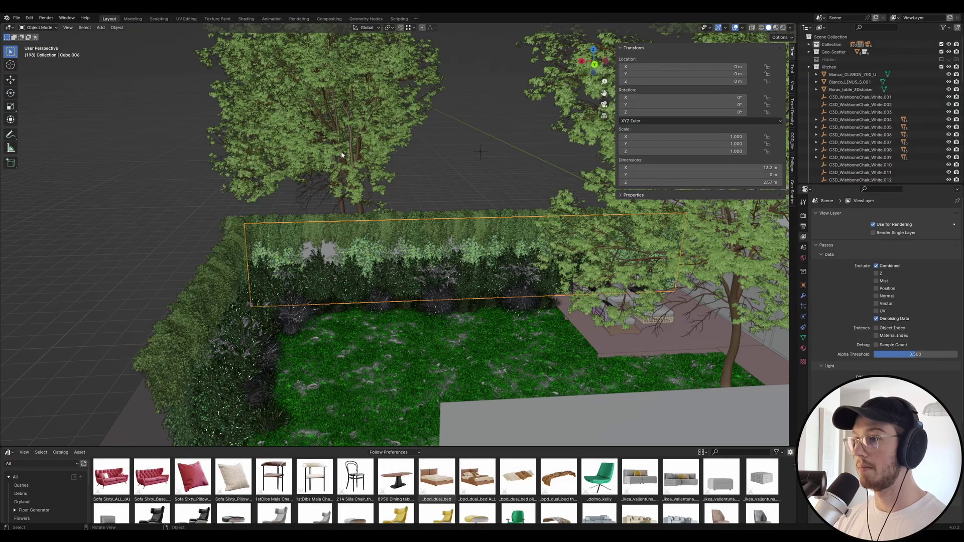
Select the garden tree, then orbit down to the sofa on the deck
left_click(412, 178)
middle_click_drag(412, 179, 485, 300)
scroll(401, 185, "down", 5)
scroll(576, 215, "up", 6)
middle_click_drag(308, 366, 415, 290)
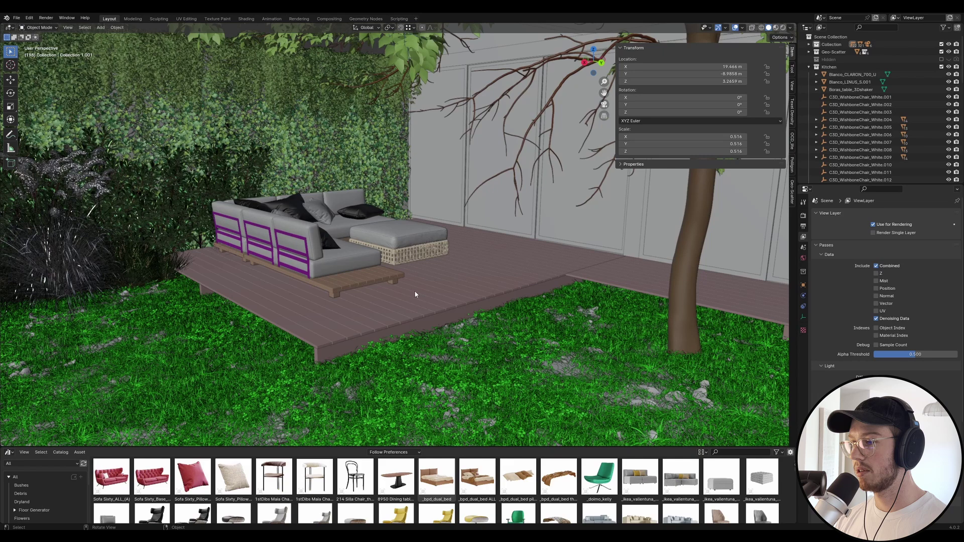
Select the wooden deck Cube.060 and orbit in close to inspect its planks
left_click(373, 305)
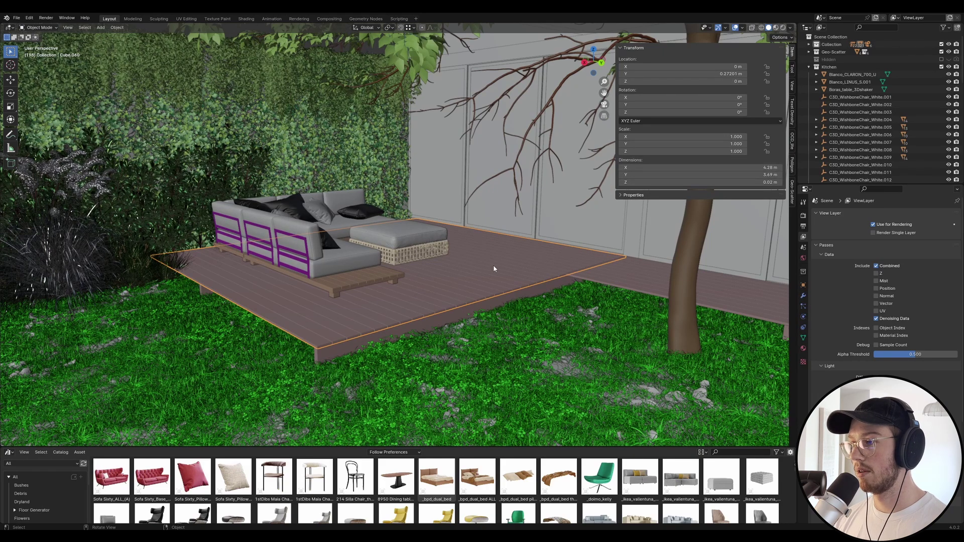
scroll(494, 269, "up", 6)
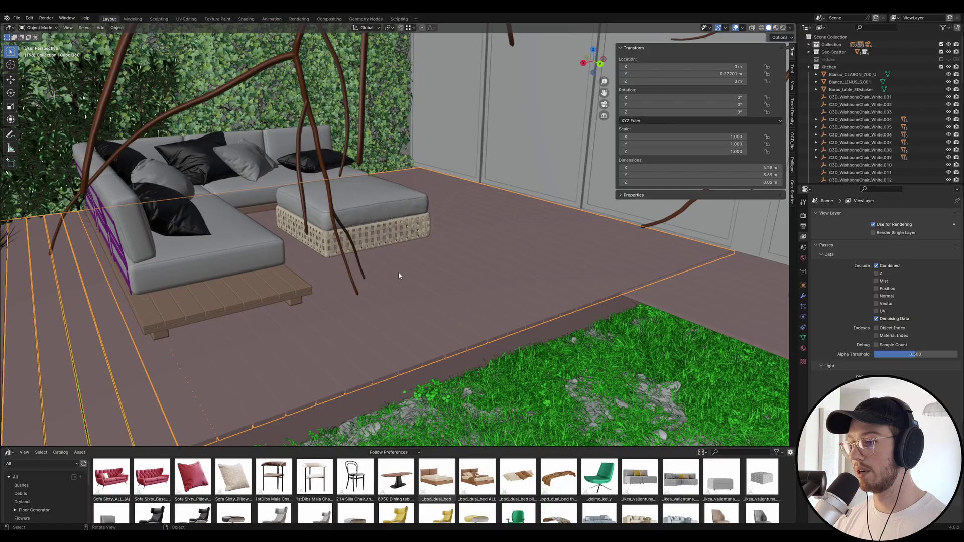
middle_click_drag(326, 309, 316, 329)
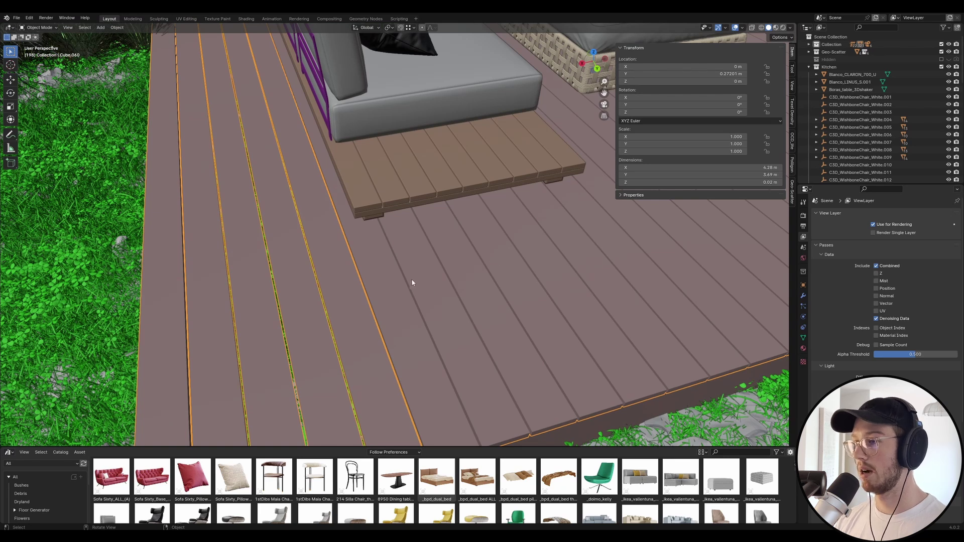
middle_click_drag(430, 274, 361, 294)
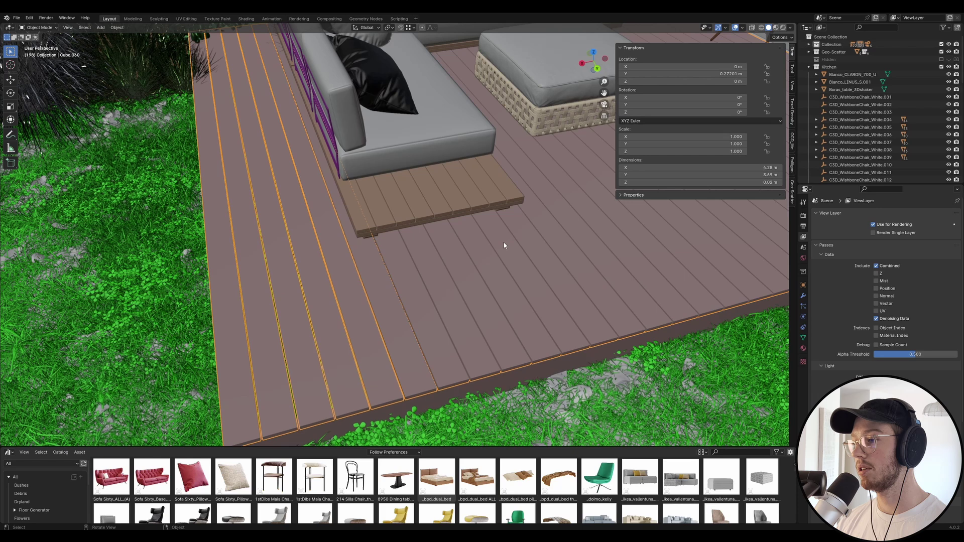
middle_click_drag(256, 293, 281, 265)
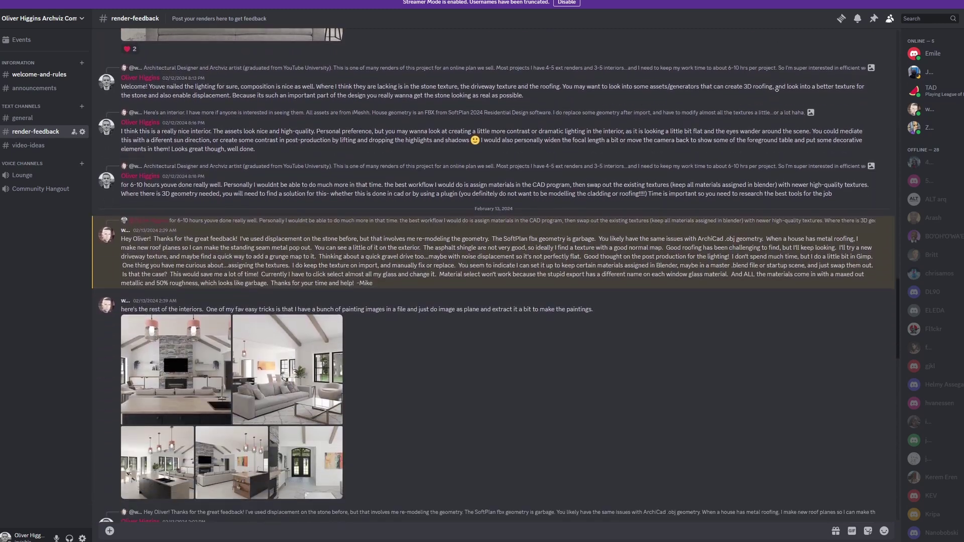
scroll(777, 89, "down", 15)
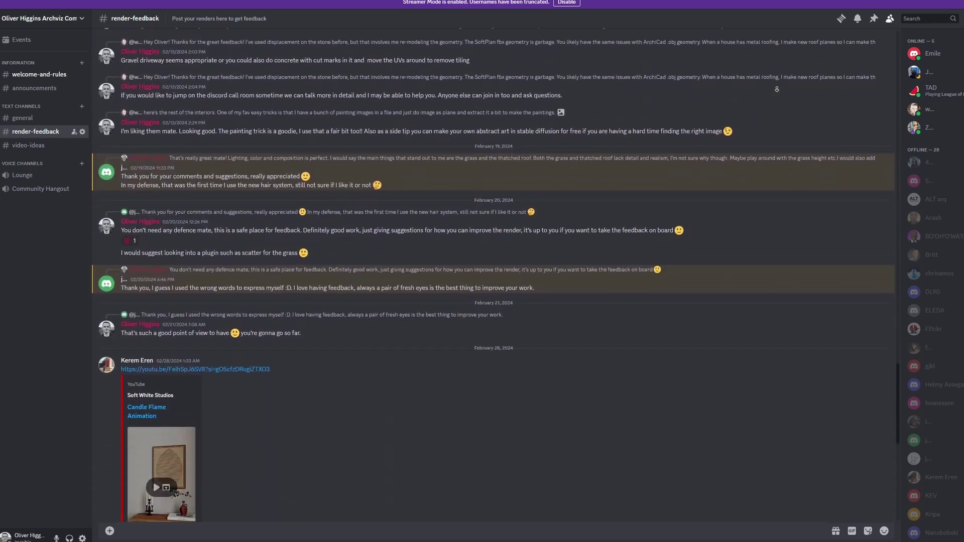